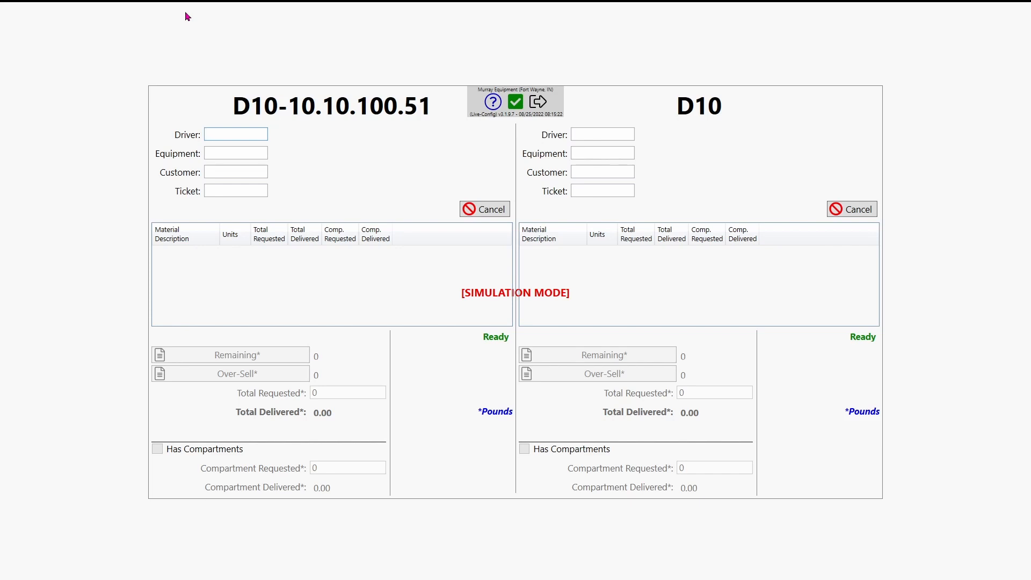
Step: On the D10 display, enter the driver, equipment 3, the customer and ticket 70112354, then bring up the exit prompt
type("ant")
key("Tab")
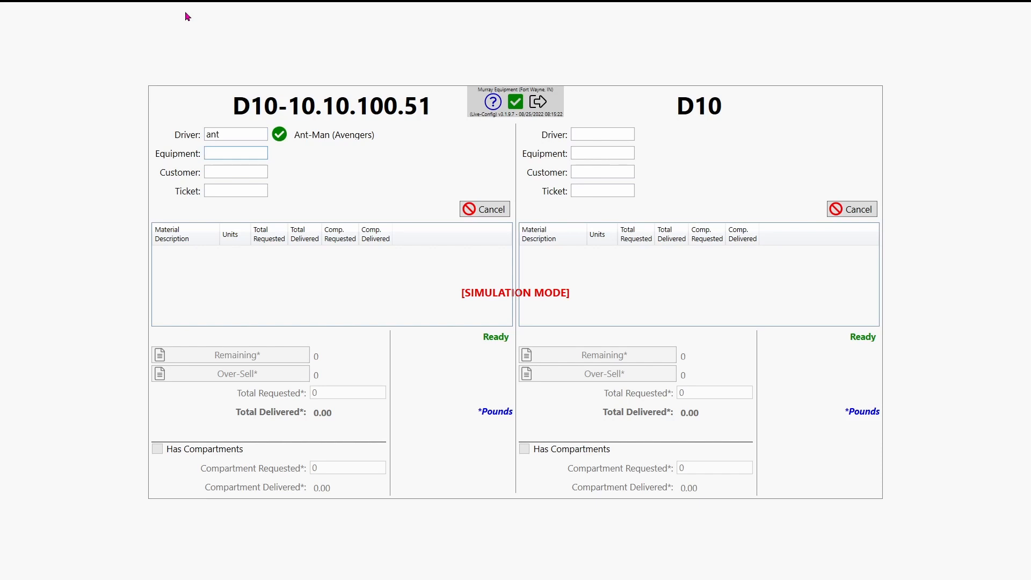
type("3")
key("Tab")
type("asgard")
key("Tab")
type("70112354")
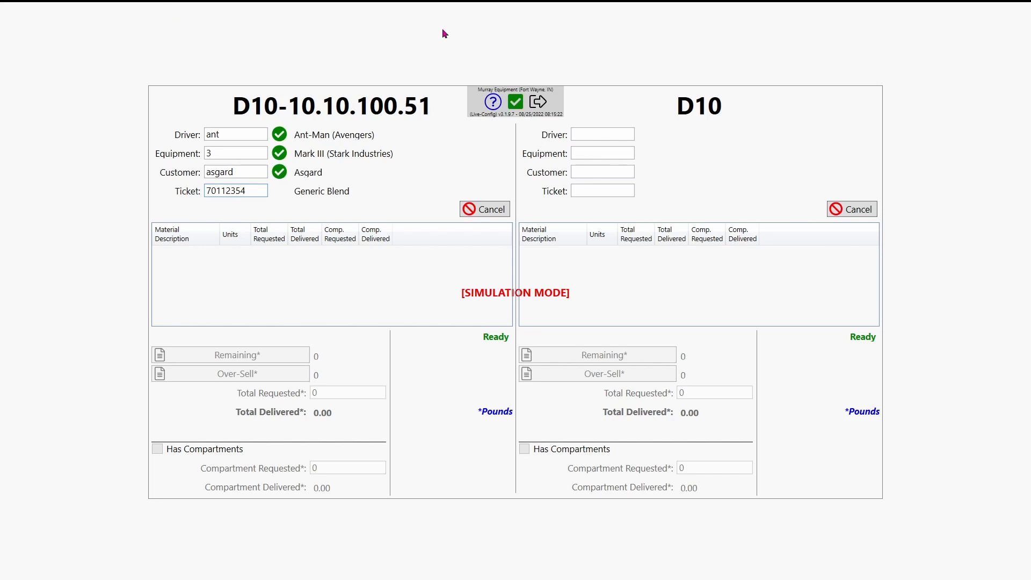
left_click(538, 102)
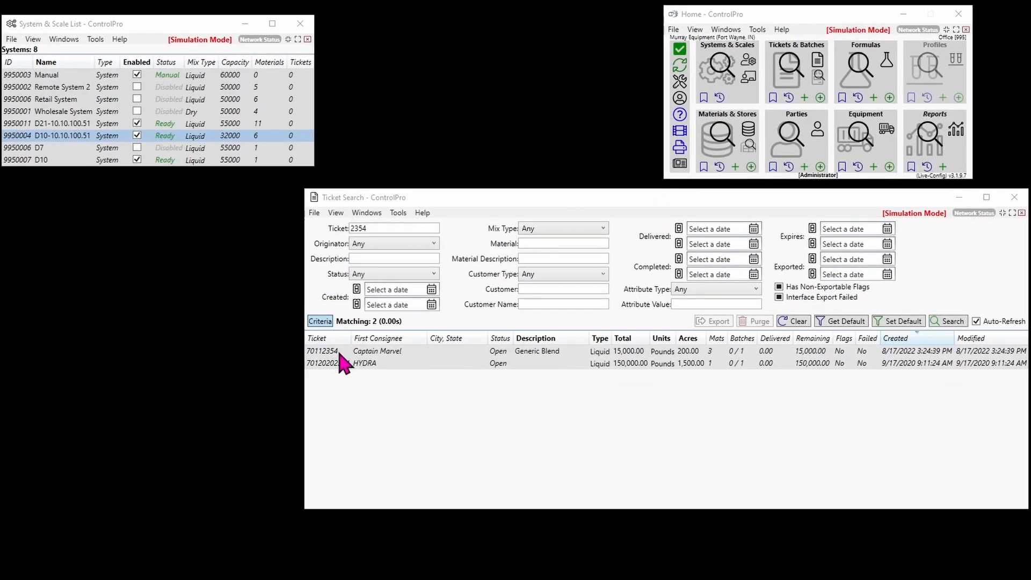
Step: Open the D10-10.10.100.51 system window beside Ticket Search and select ticket 70112354
left_click(716, 81)
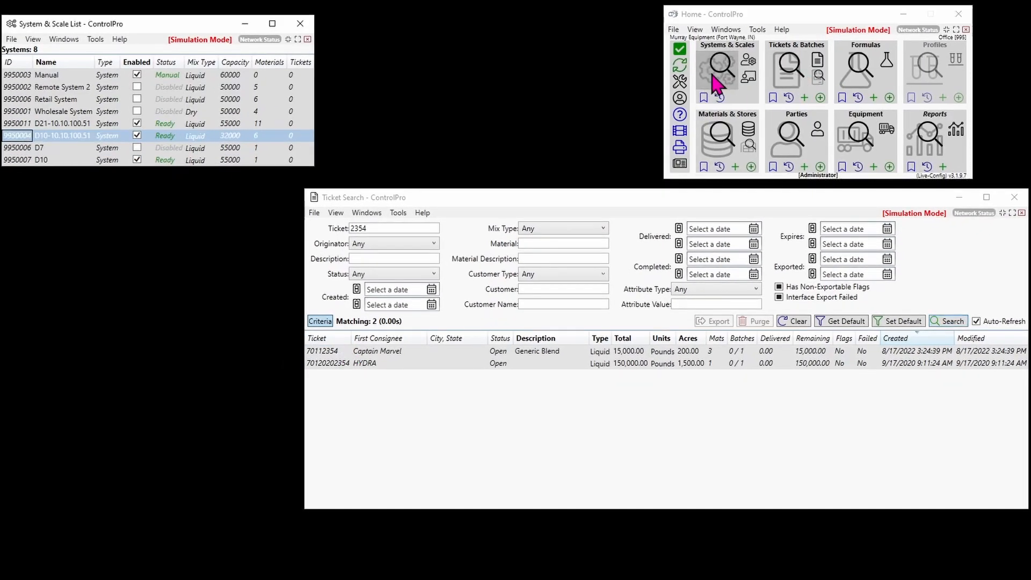
double_click(18, 137)
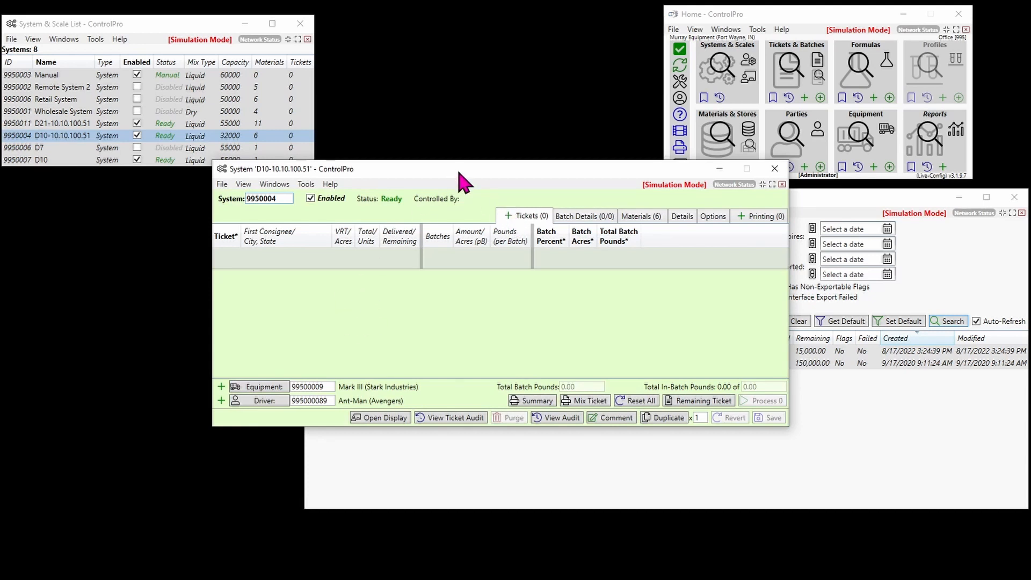
left_click_drag(461, 173, 317, 87)
left_click(733, 212)
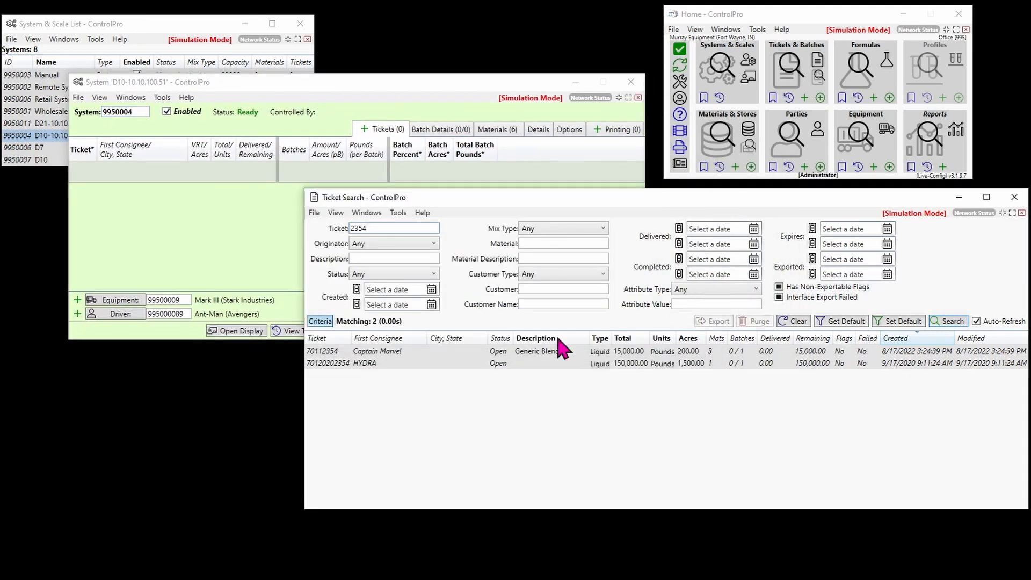
left_click(328, 351)
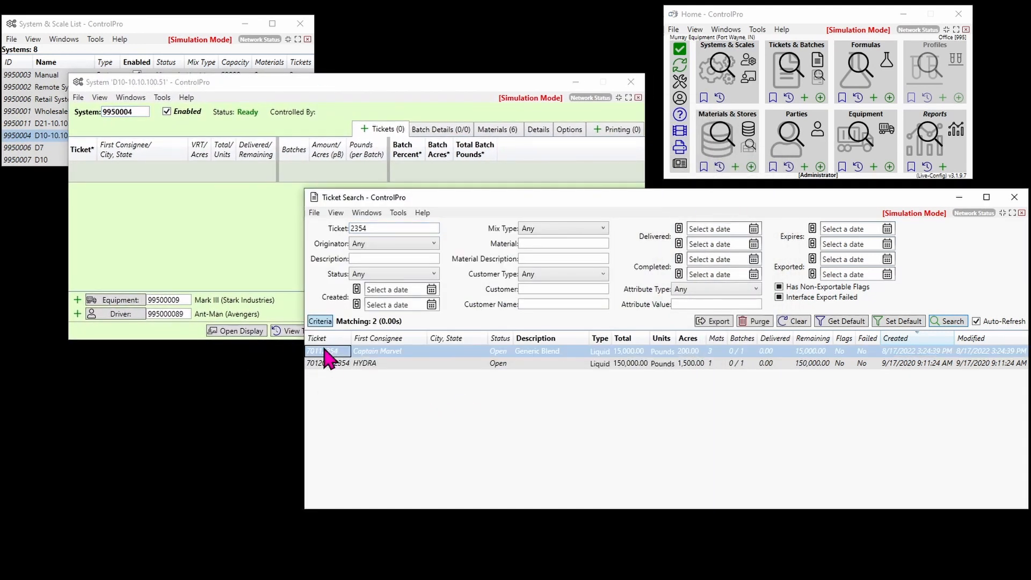
left_click_drag(137, 212, 135, 210)
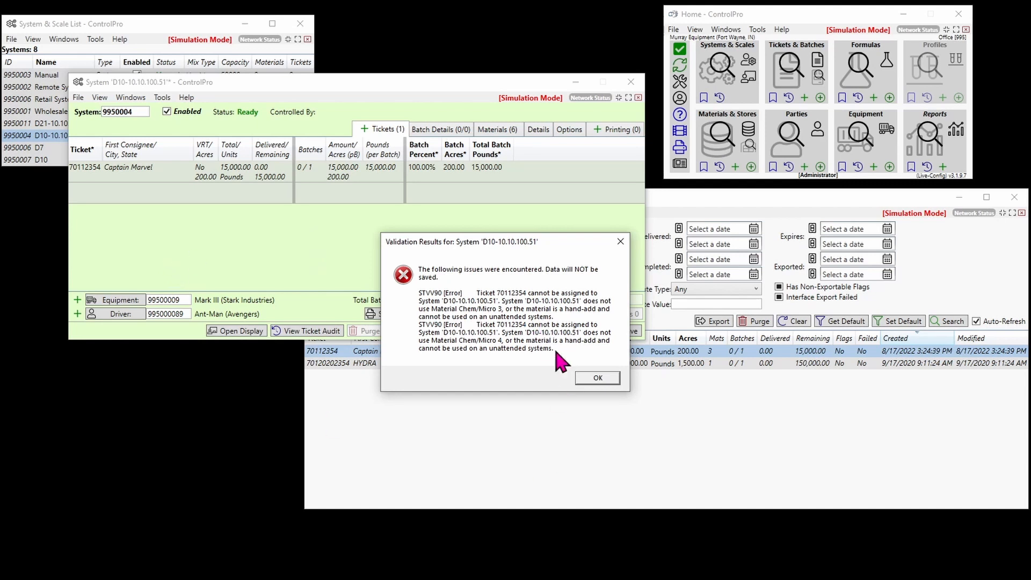
left_click(592, 378)
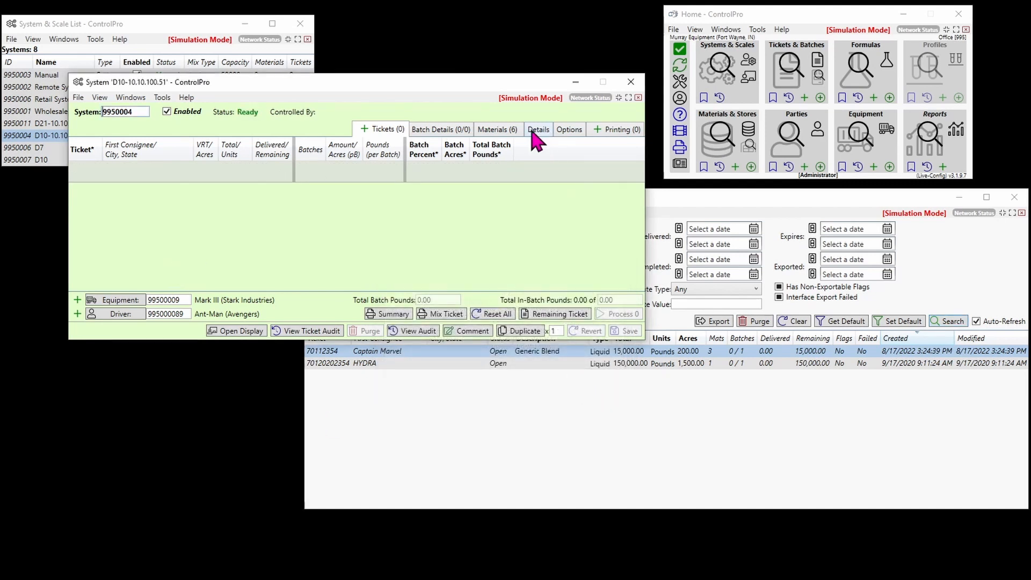
Step: On the Materials tab, pick Chem/Micro 3 and Chem/Micro 4 in Material Search and accept them as automated materials
left_click(498, 129)
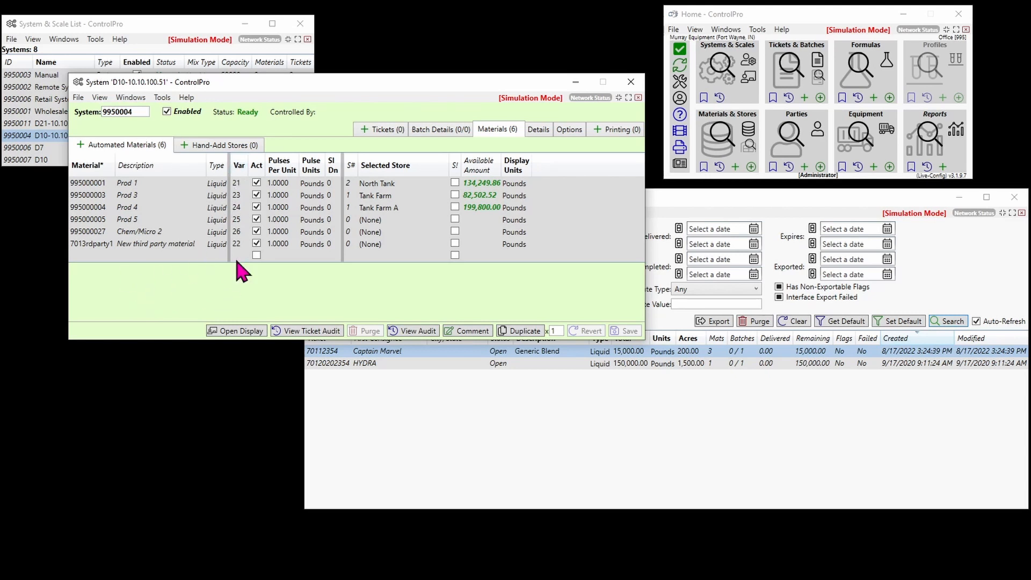
left_click(81, 146)
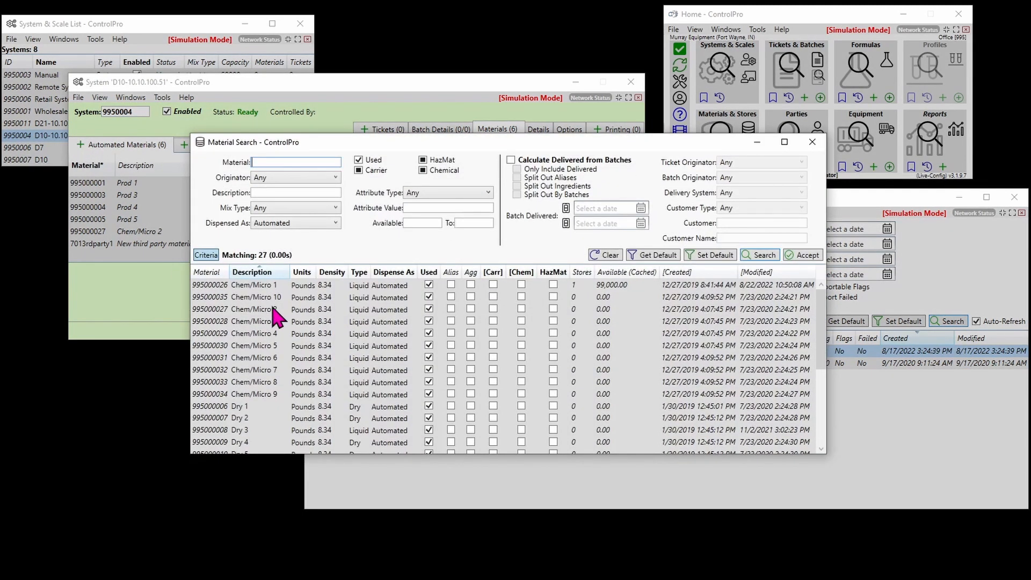
left_click(221, 322)
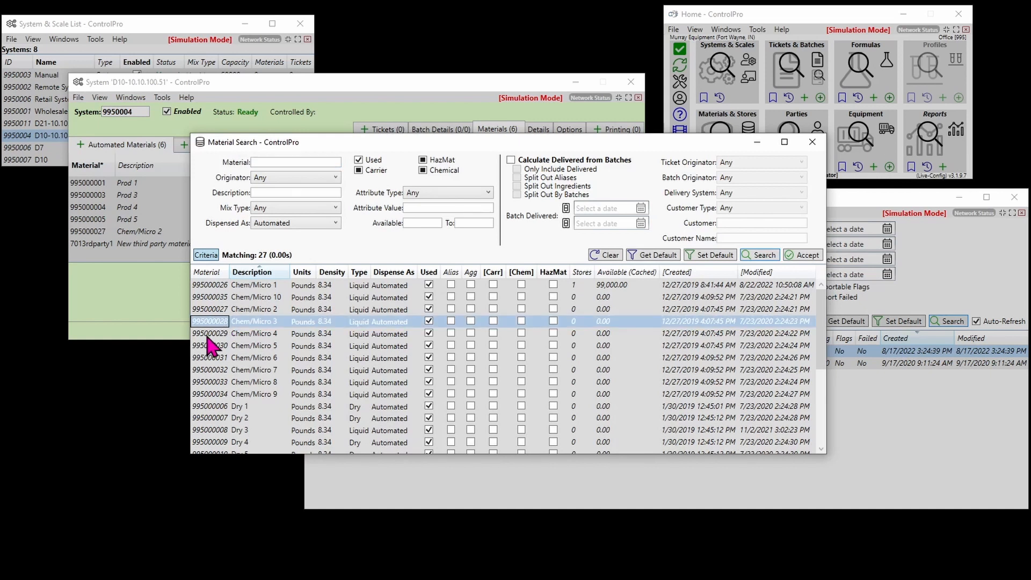
left_click(208, 333, "shift")
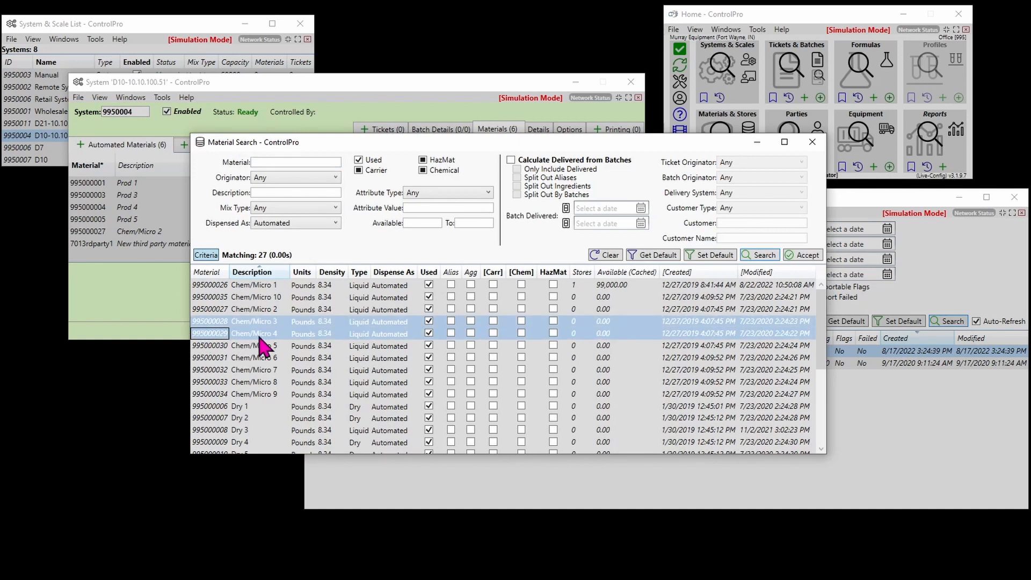
left_click(803, 256)
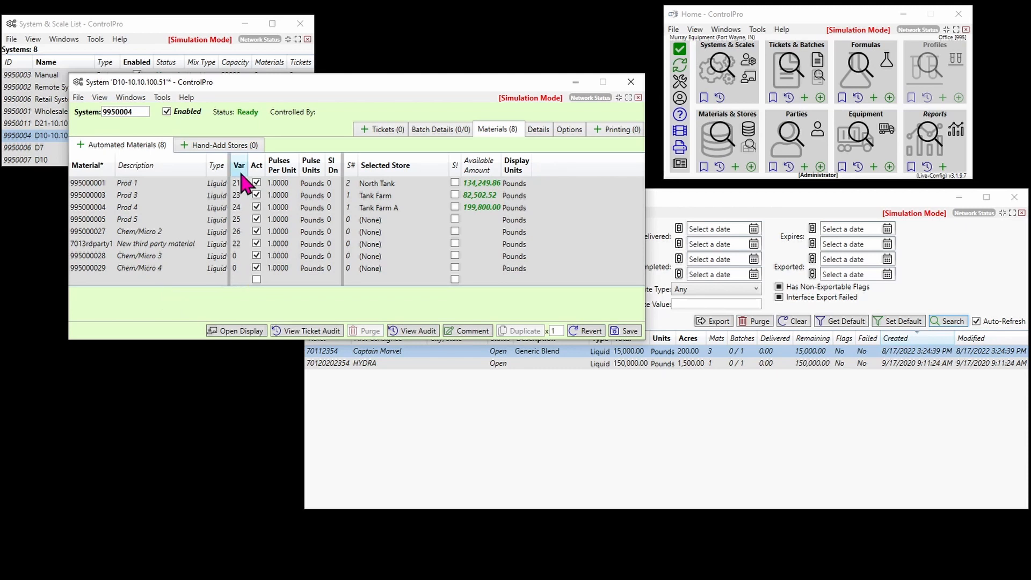
Step: Set Var 27 for Chem/Micro 3 and Var 28 for Chem/Micro 4, and save the materials
left_click(238, 256)
type("27")
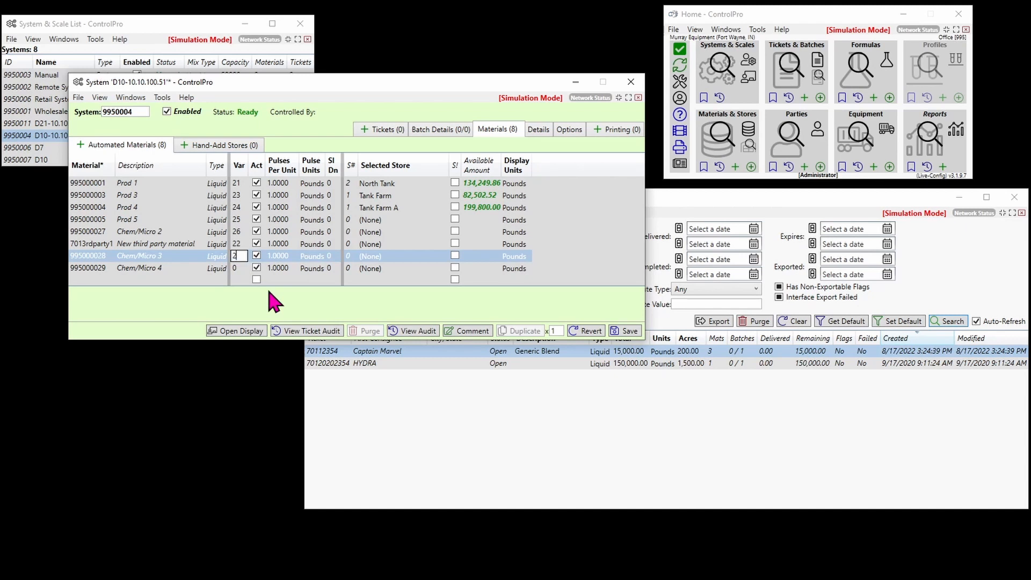
key("Return")
type("28")
key("Return")
left_click(627, 331)
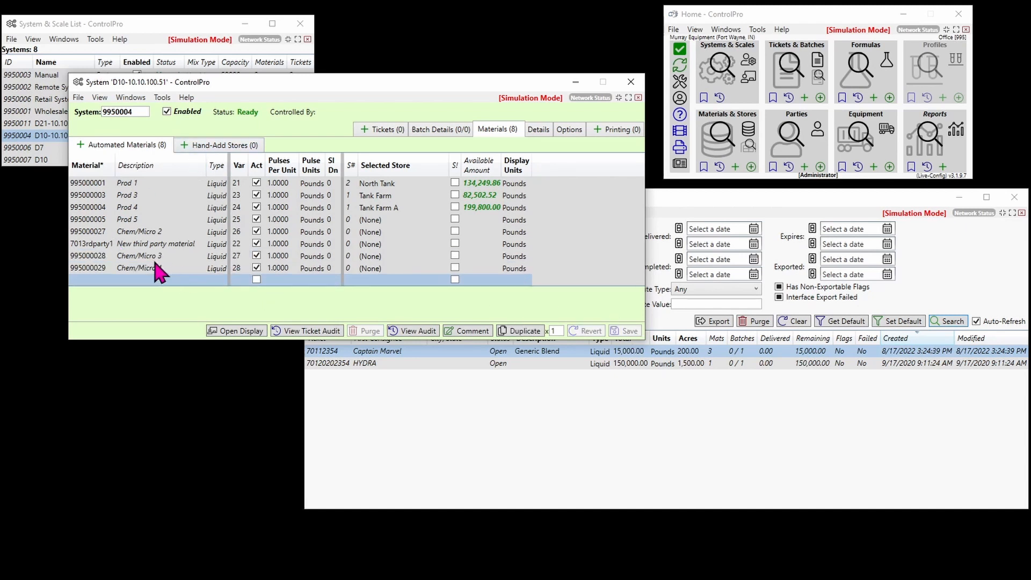
Step: Back on the Tickets list, assign ticket 70112354 to the D10 system
left_click(380, 130)
left_click(543, 423)
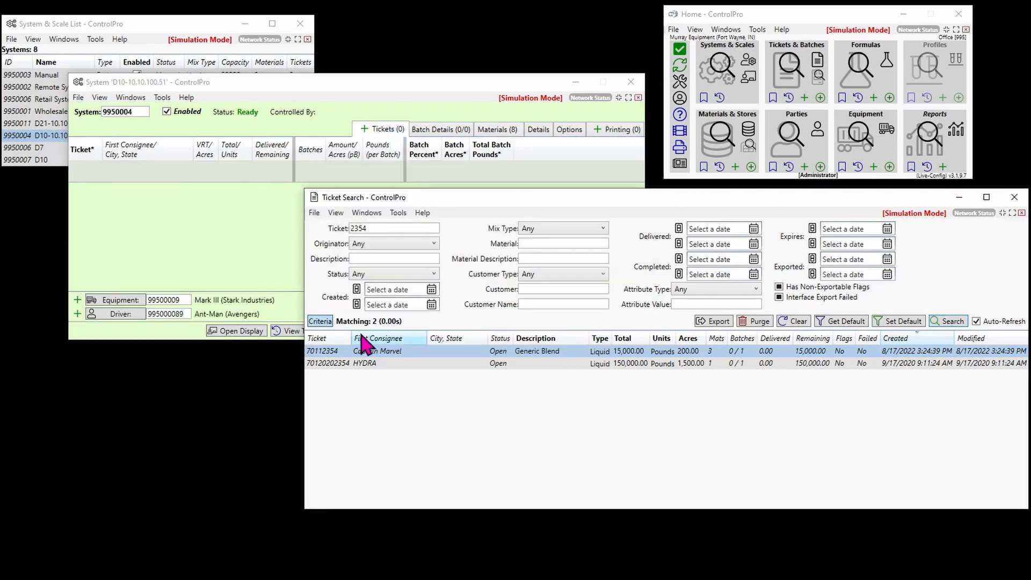
left_click_drag(331, 350, 136, 199)
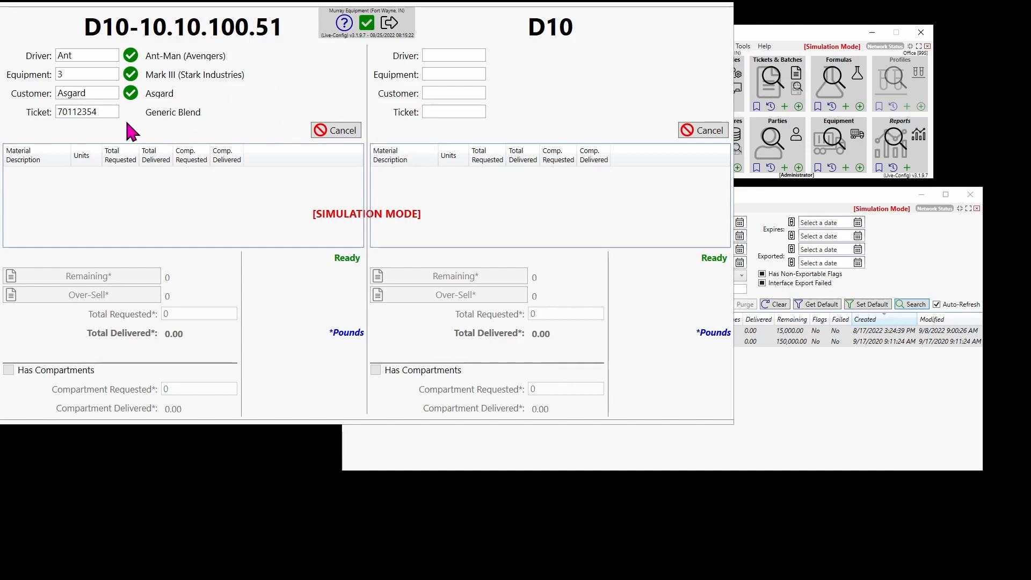
Step: Submit ticket 70112354 on the display and replace the customer with the ticket's customer
left_click(101, 113)
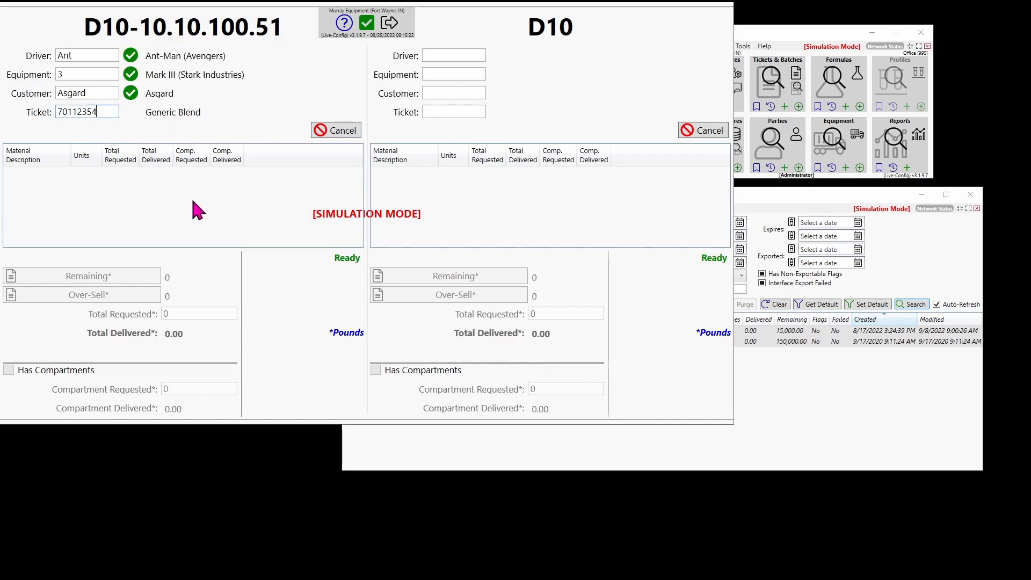
key("Return")
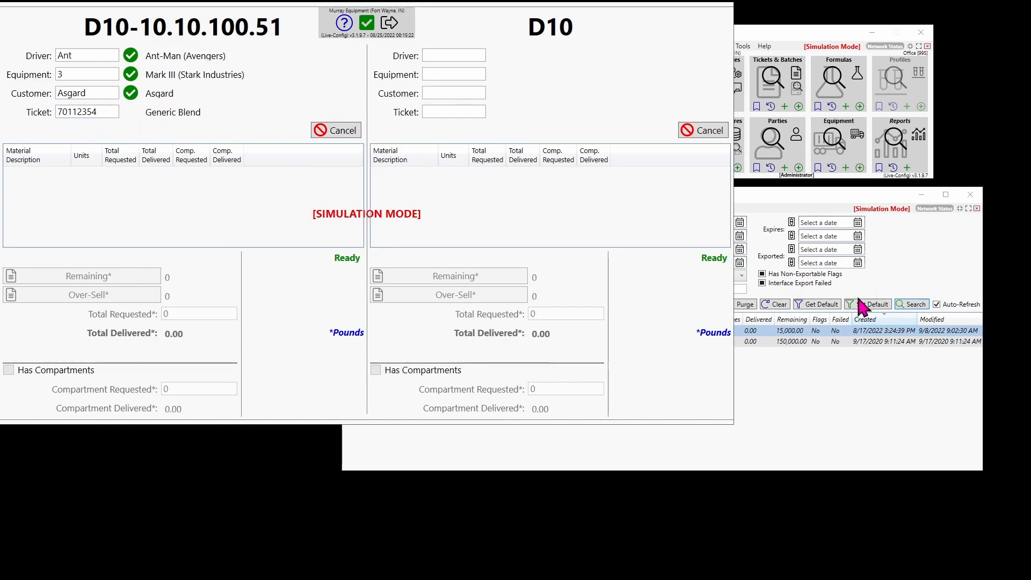
left_click(95, 93)
left_click_drag(95, 94, 56, 103)
type("Ca")
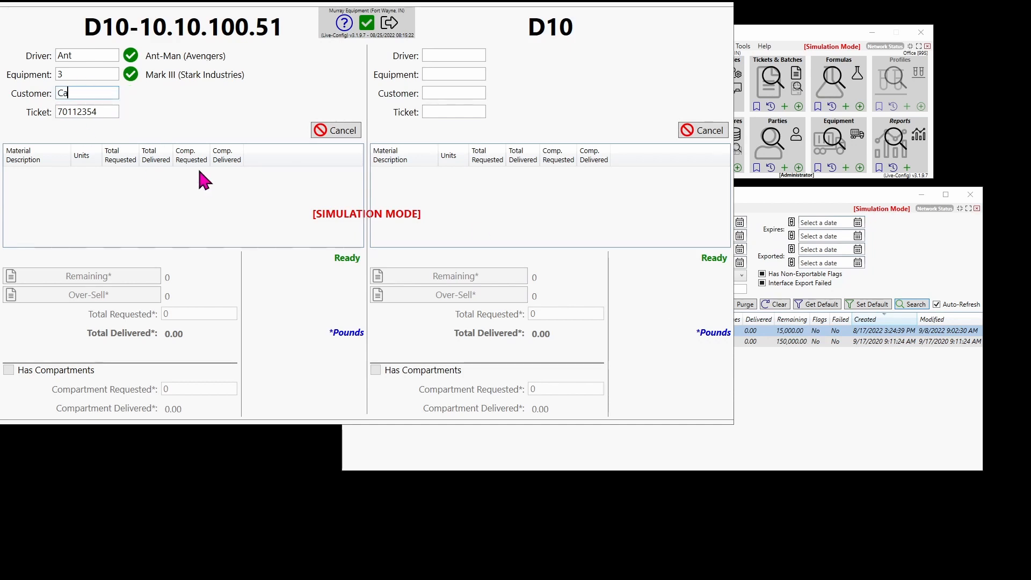
type("ptain Marvel")
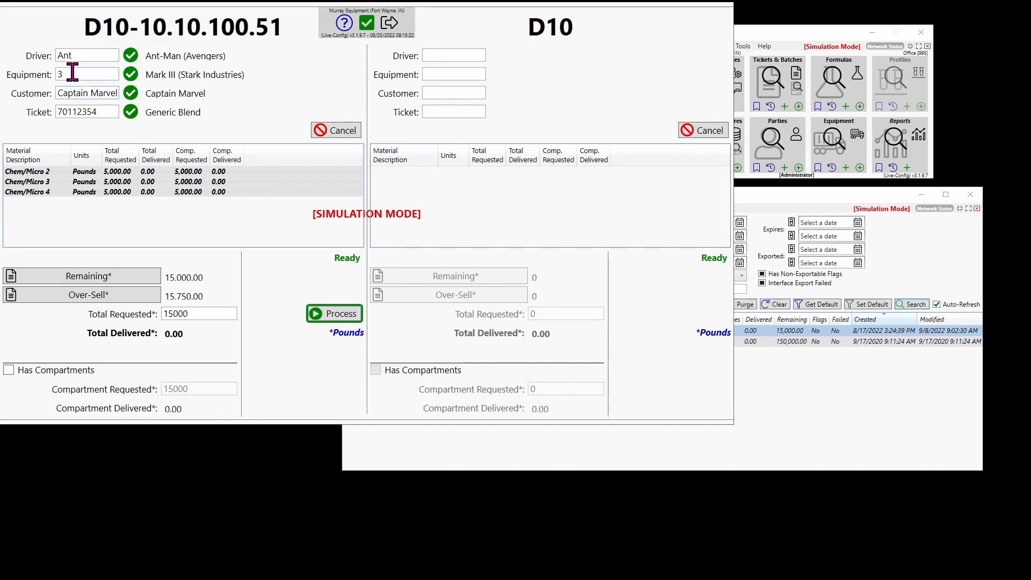
Step: Change the equipment from 3 to 4 and bring up the display's exit prompt
key("BackSpace")
type("4")
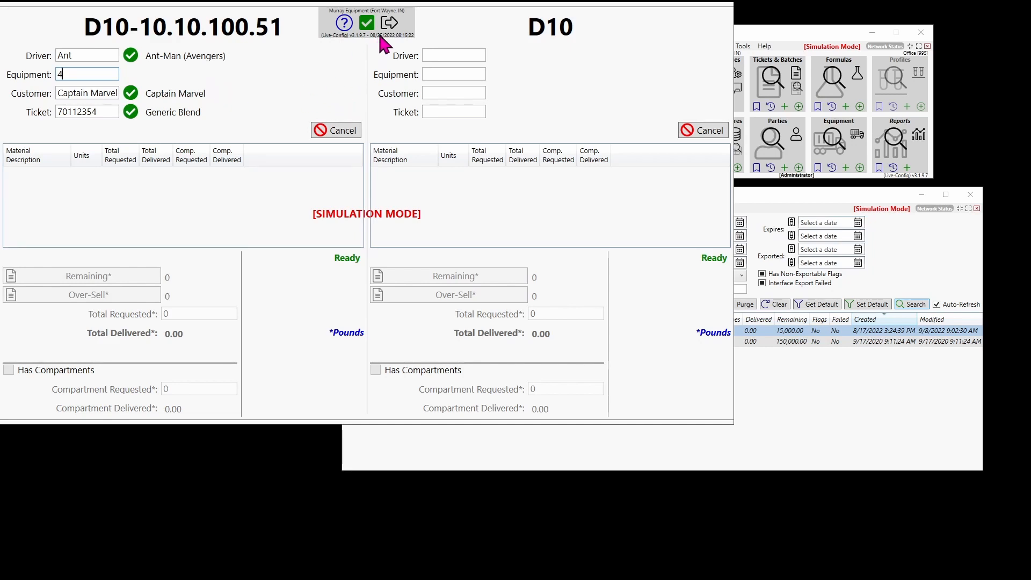
left_click(389, 24)
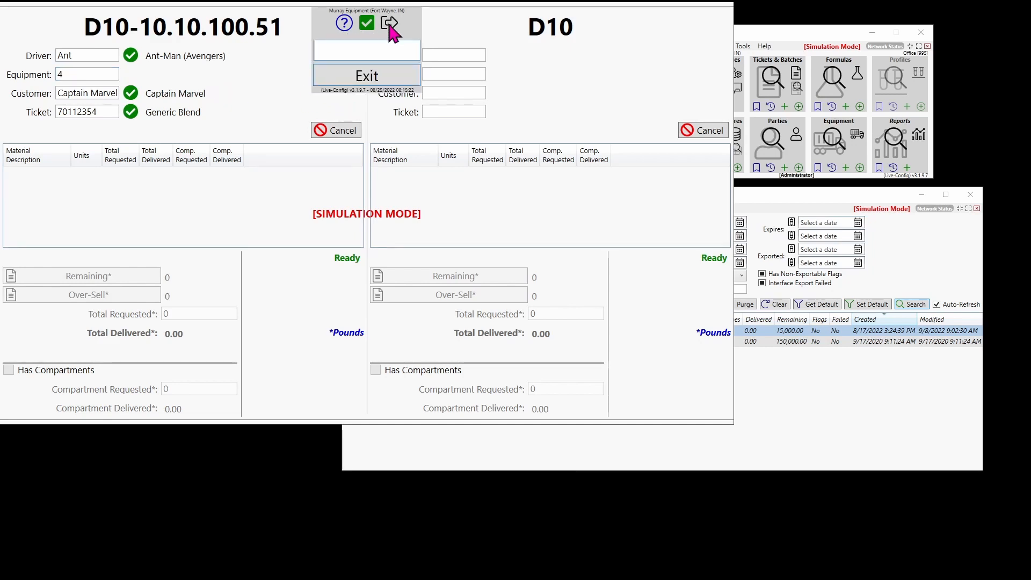
Step: Close the unattended display with the exit password and bring up Equipment Search
type("12345")
key("Return")
left_click(833, 138)
scroll(396, 292, "down", 5)
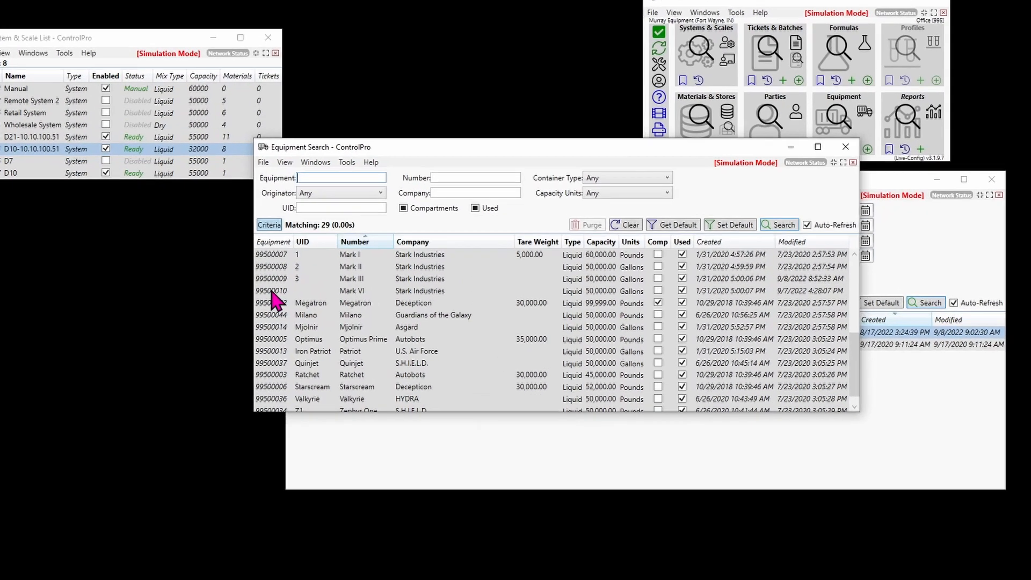
Step: Give equipment 99500010 (Mark VI) unattended ID 6 and save it
double_click(330, 294)
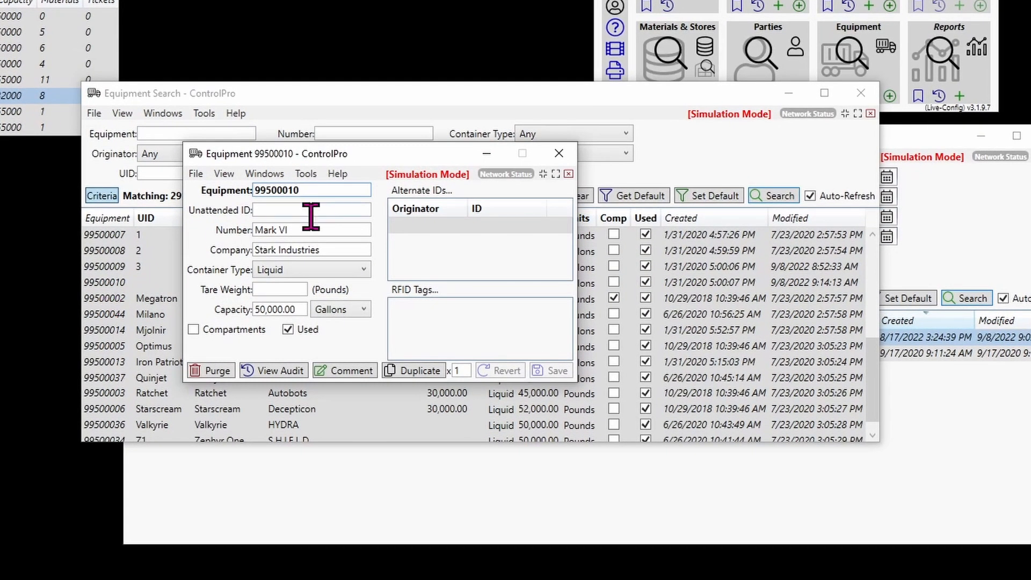
left_click(289, 209)
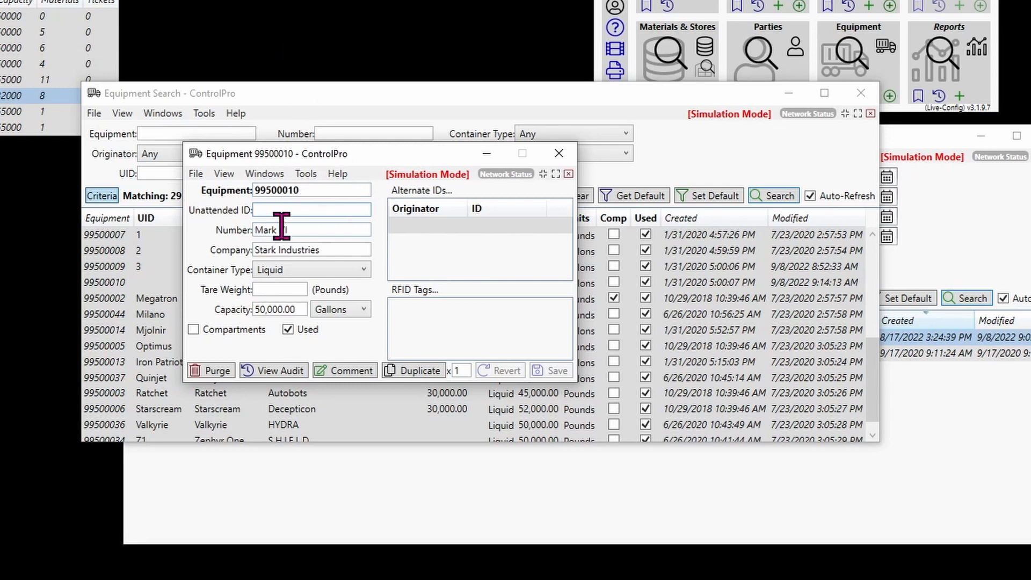
type("6")
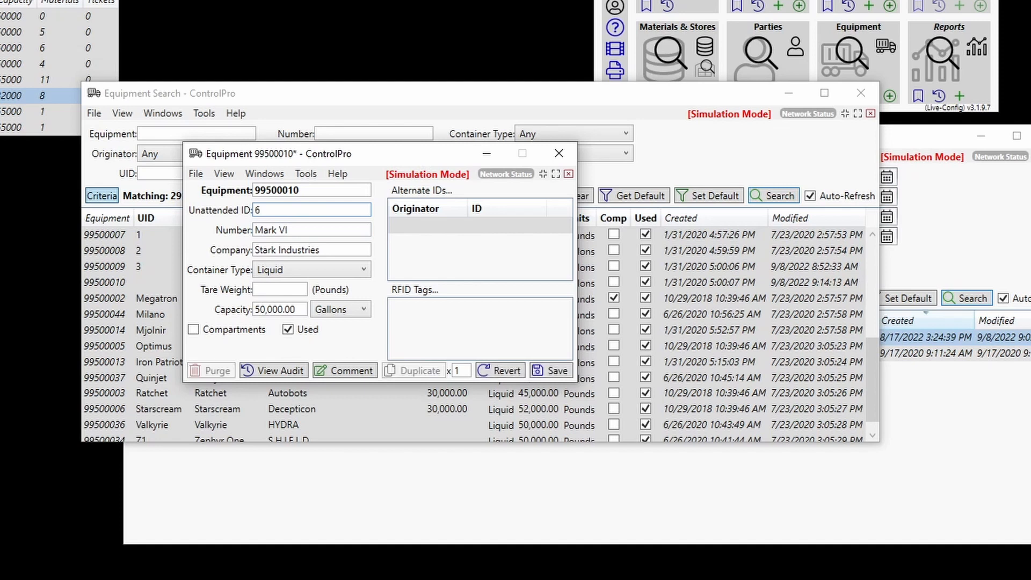
left_click(558, 372)
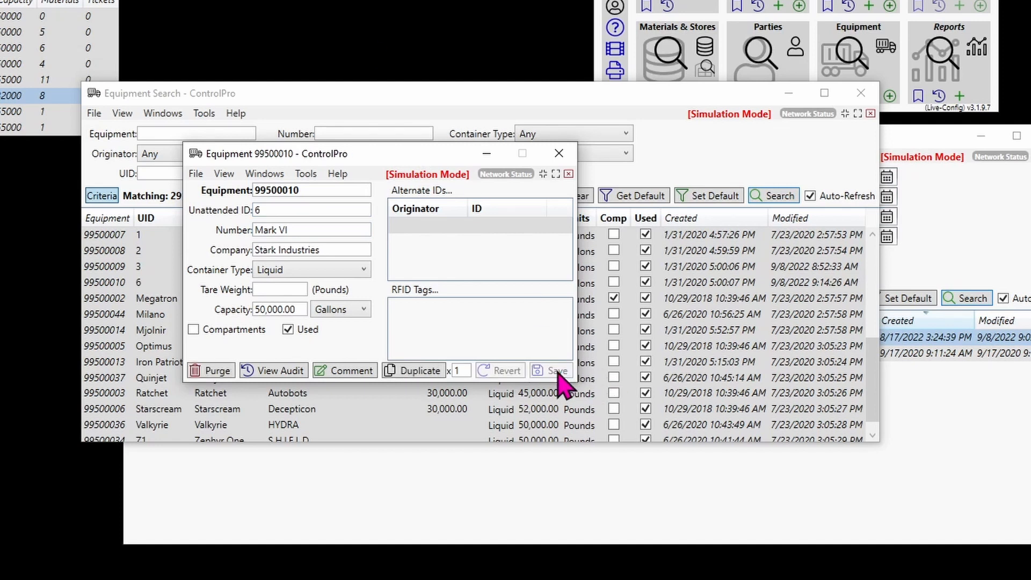
left_click(525, 175)
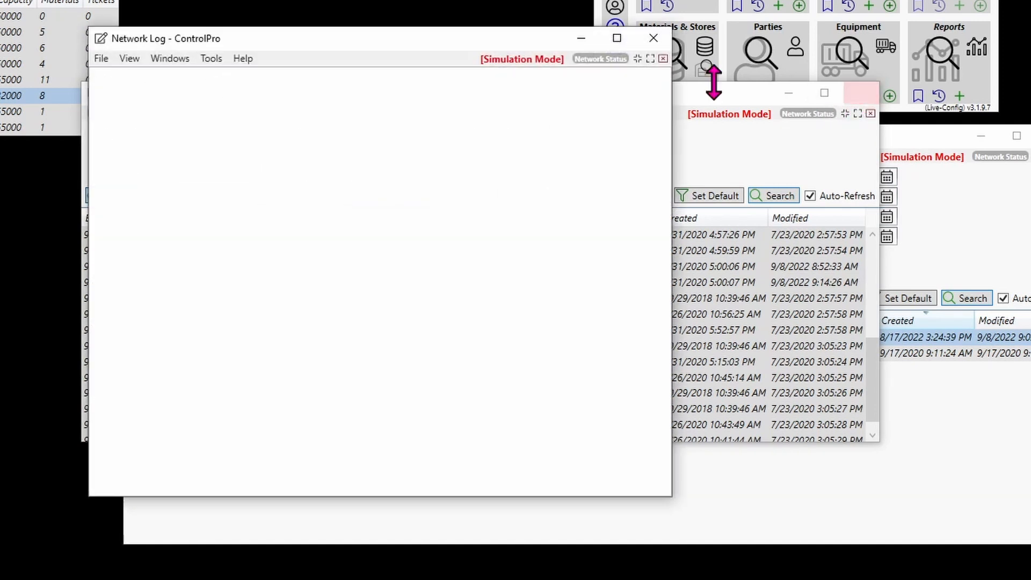
left_click(653, 37)
left_click(861, 93)
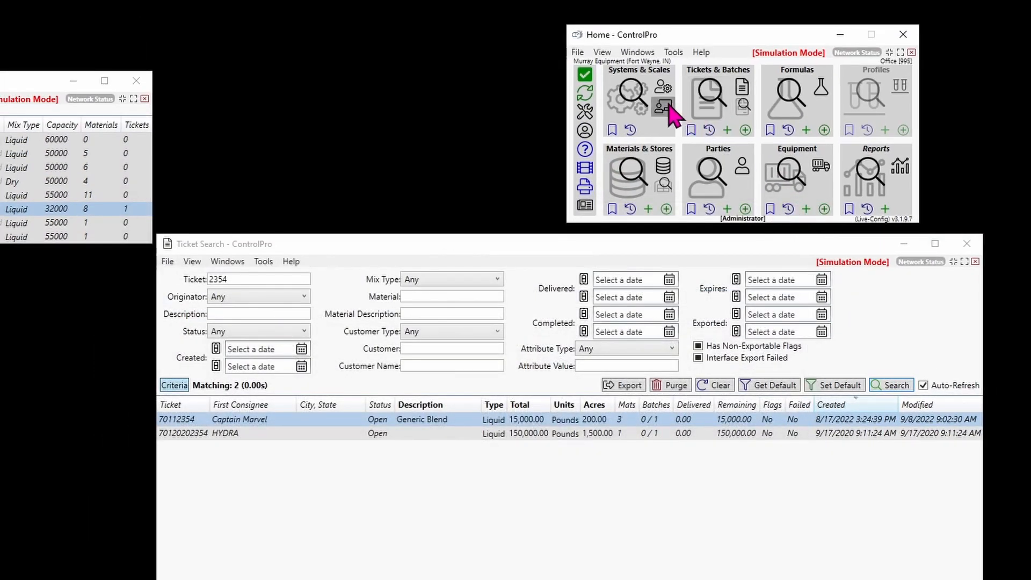